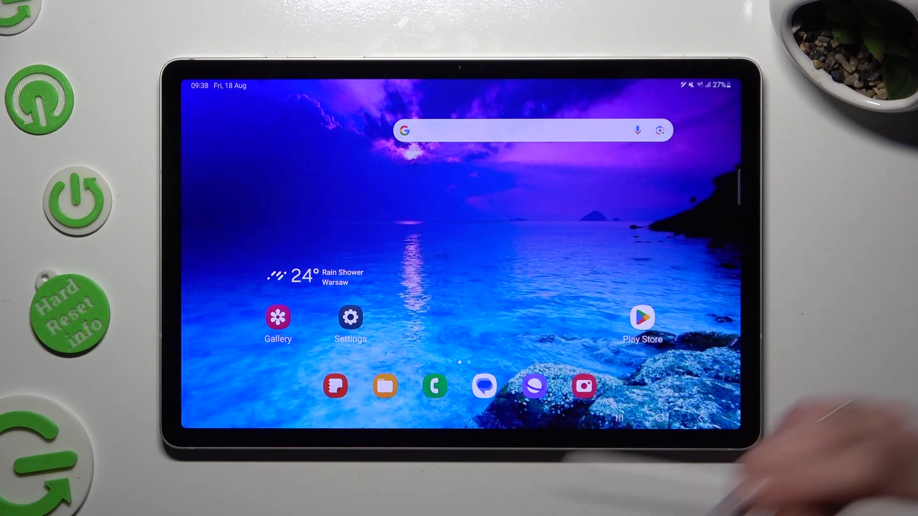
Pull down Quick settings from the top-right corner over the home screen.
drag(717, 81, 688, 301)
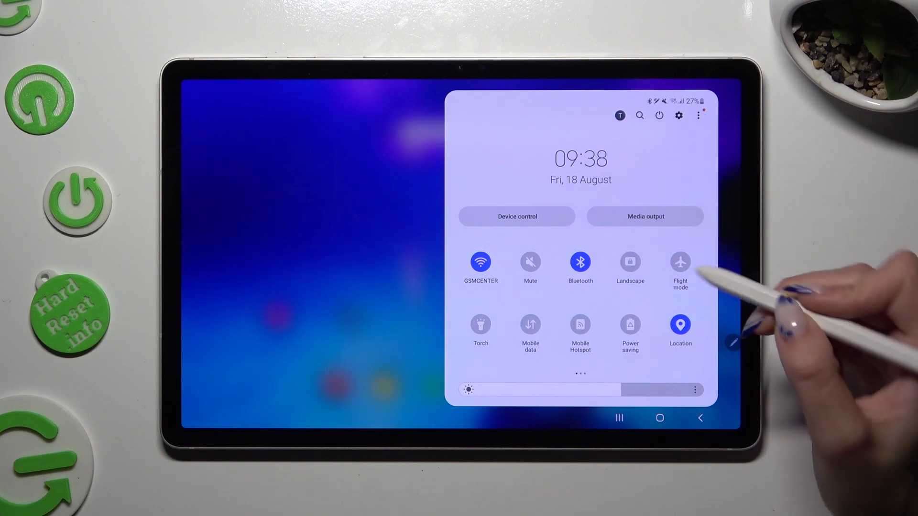
Switch the Landscape tile to Auto rotate so it turns blue.
click(630, 262)
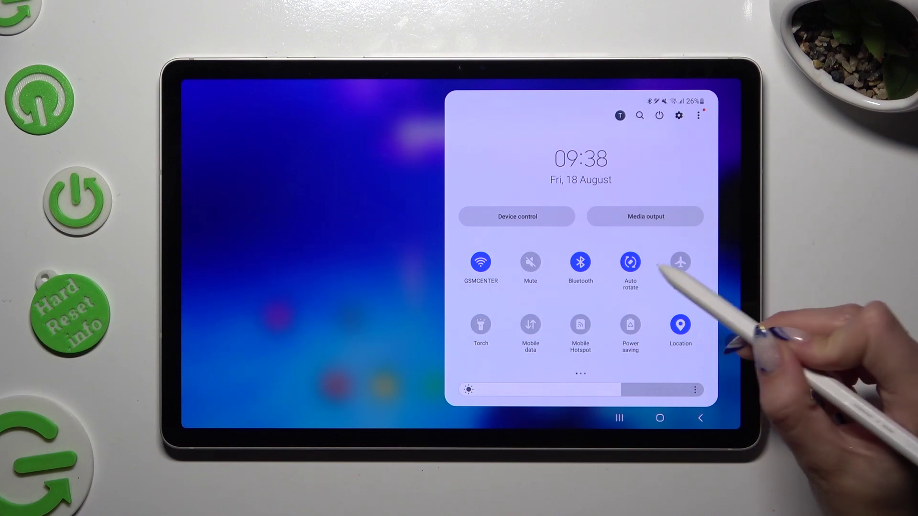
click(630, 262)
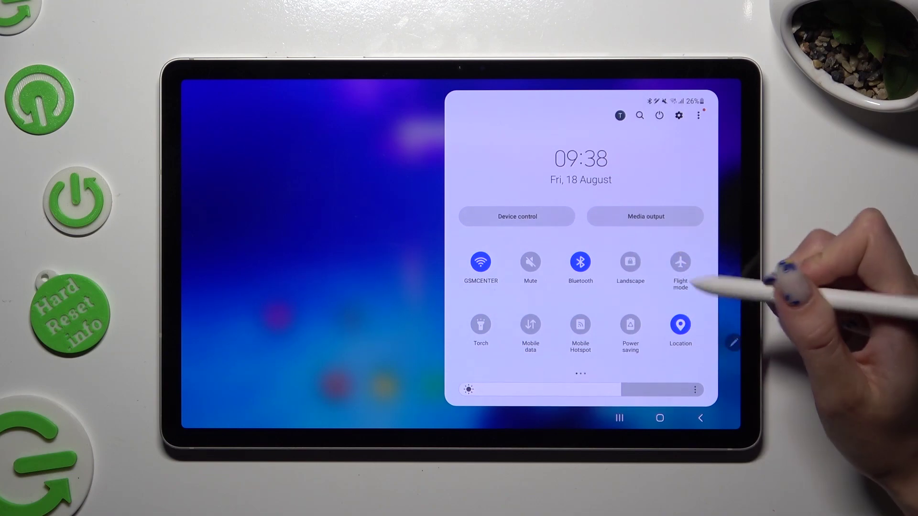
click(630, 262)
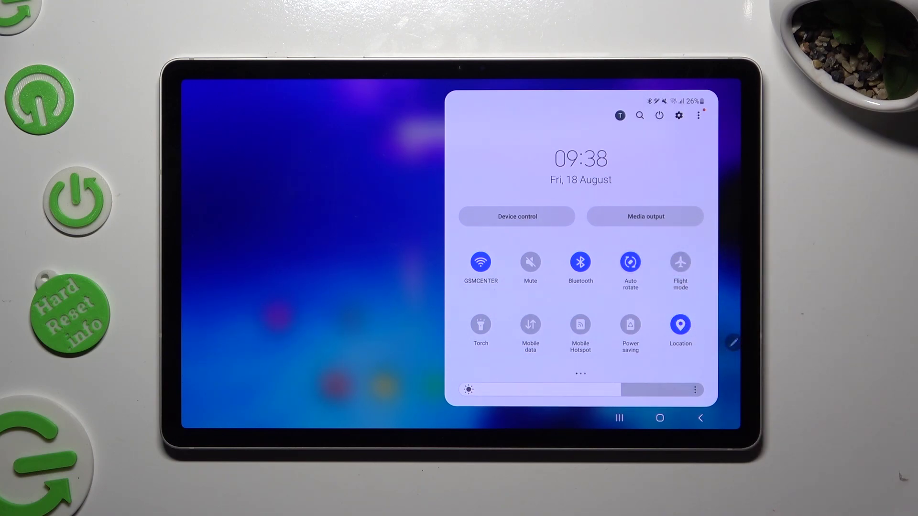